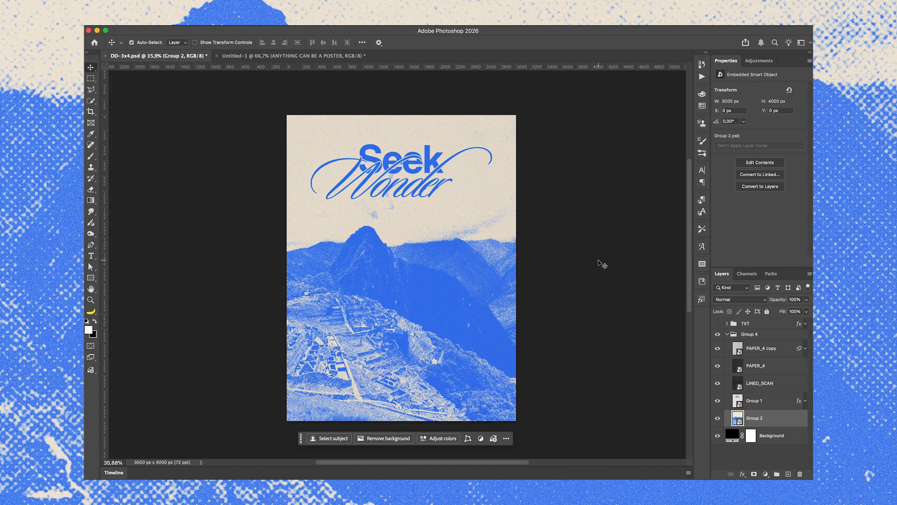
- Open the contents of the Group 2 smart object, expand its group, and hide the gradient map and smart filters to view the original photo
{"action": "double_click", "coordinate": [738, 419]}
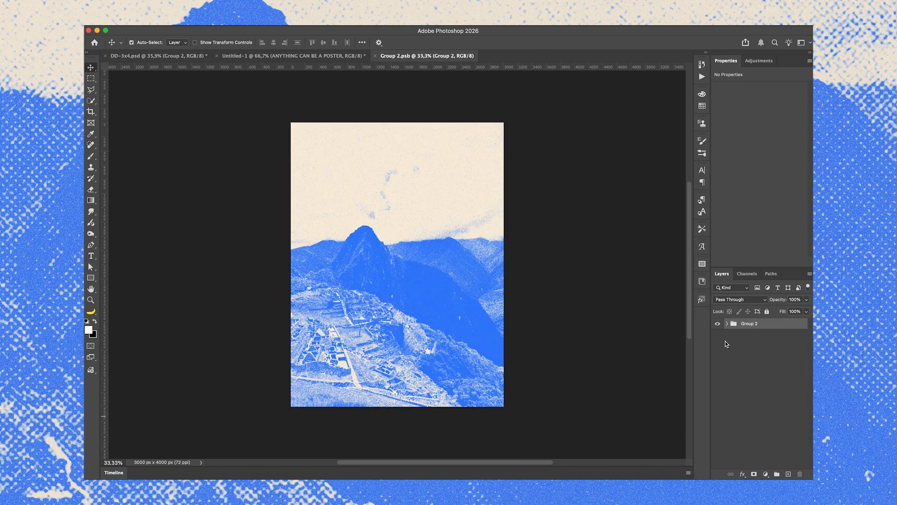
{"action": "left_click", "coordinate": [728, 324]}
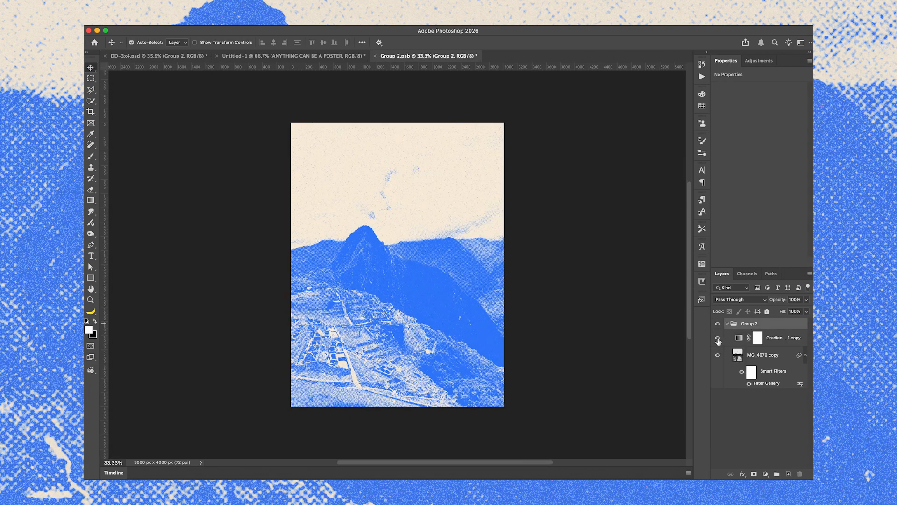
{"action": "left_click", "coordinate": [718, 338]}
{"action": "left_click", "coordinate": [742, 373]}
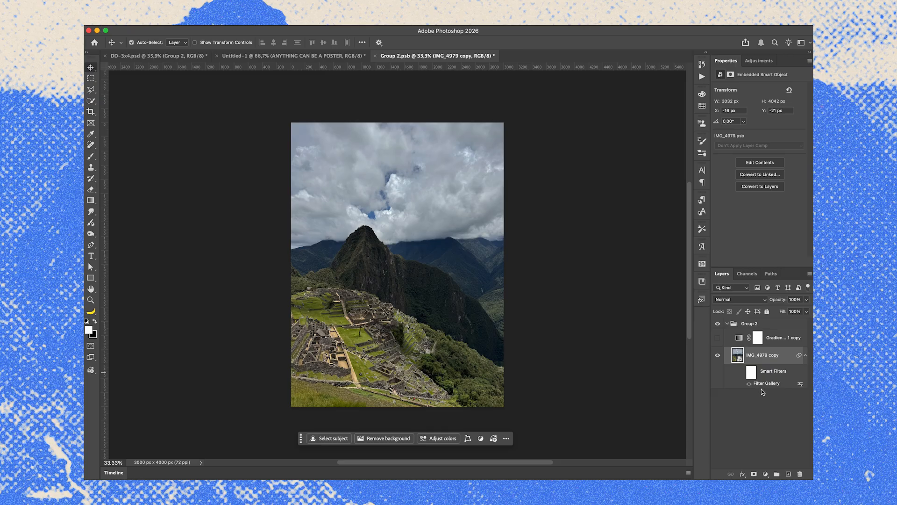
- Reset the default colors, swap them so white is the foreground, and turn the photo's smart filters back on
{"action": "left_click", "coordinate": [86, 321]}
{"action": "left_click", "coordinate": [96, 321]}
{"action": "left_click", "coordinate": [741, 372]}
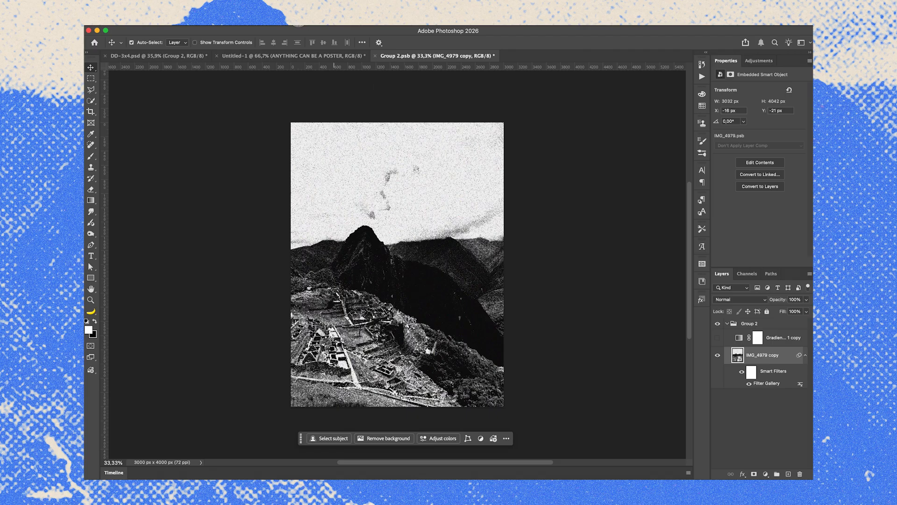
- Open the Filter Gallery settings of the IMG_4979 copy layer, enlarge the window, and set the preview zoom to 50%
{"action": "left_click", "coordinate": [295, 21]}
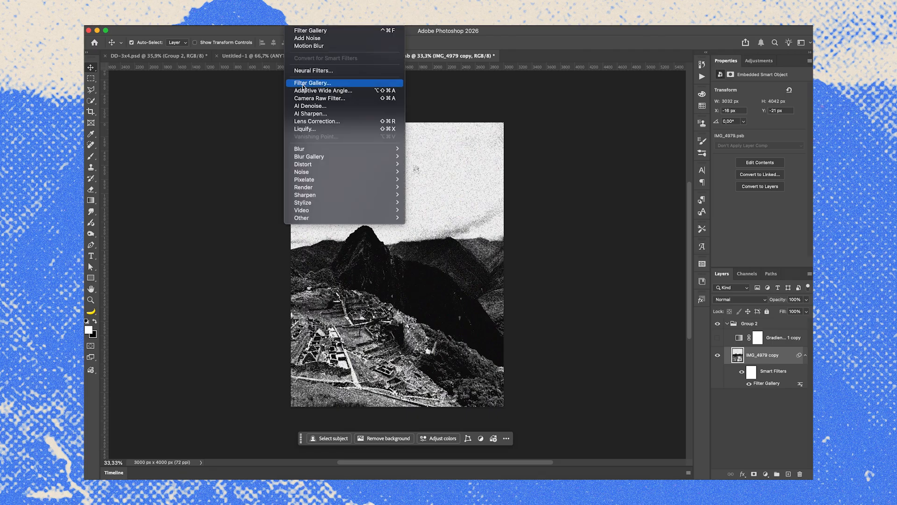
{"action": "left_click", "coordinate": [588, 240]}
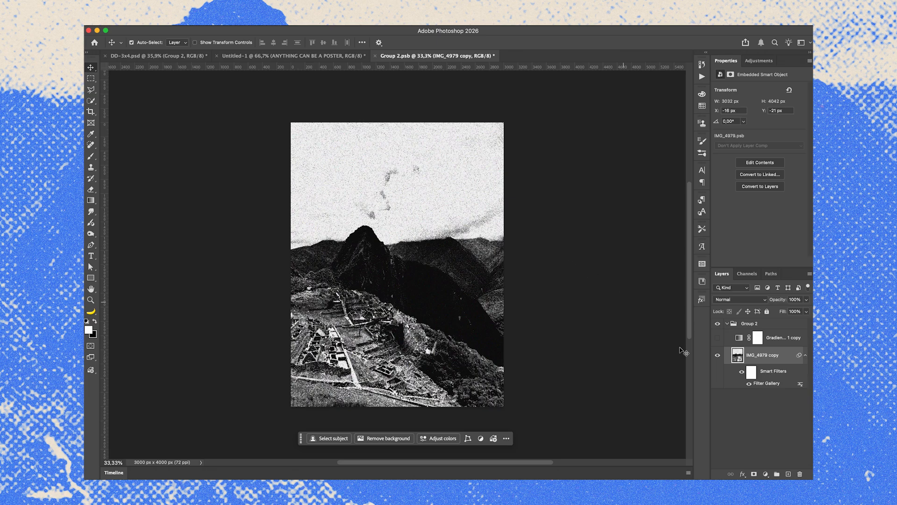
{"action": "double_click", "coordinate": [767, 383]}
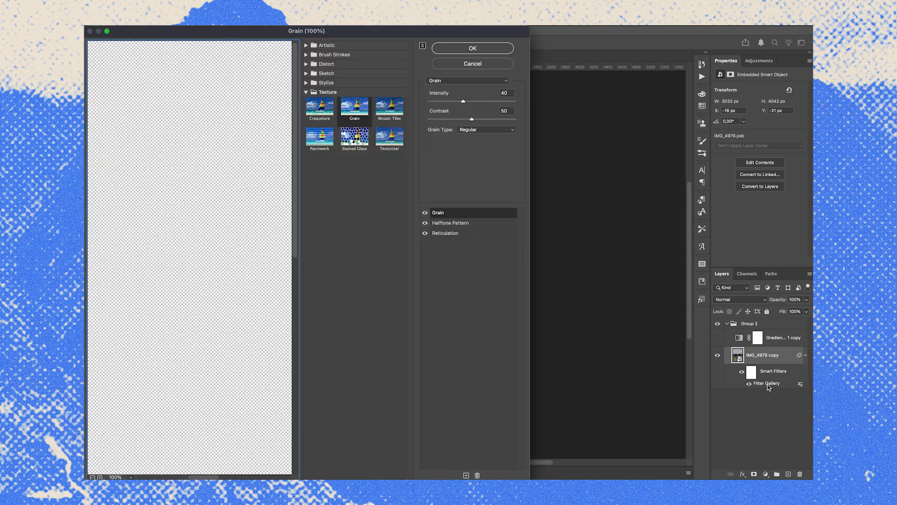
{"action": "left_click_drag", "start_coordinate": [529, 479], "coordinate": [811, 470]}
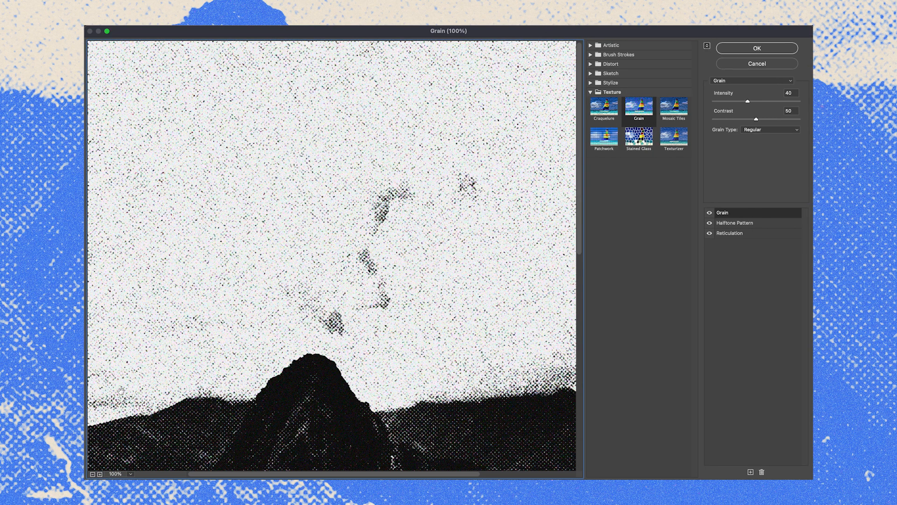
{"action": "left_click", "coordinate": [93, 474]}
{"action": "left_click", "coordinate": [92, 474]}
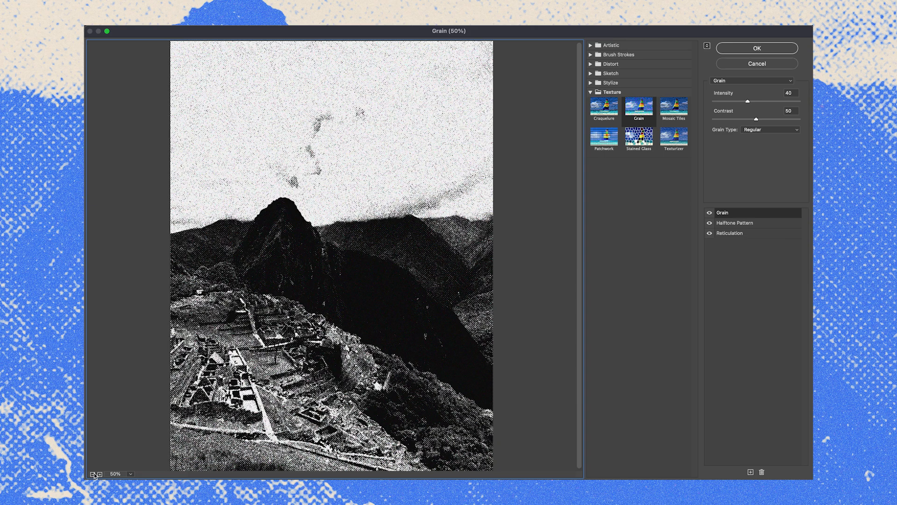
{"action": "left_click", "coordinate": [93, 474]}
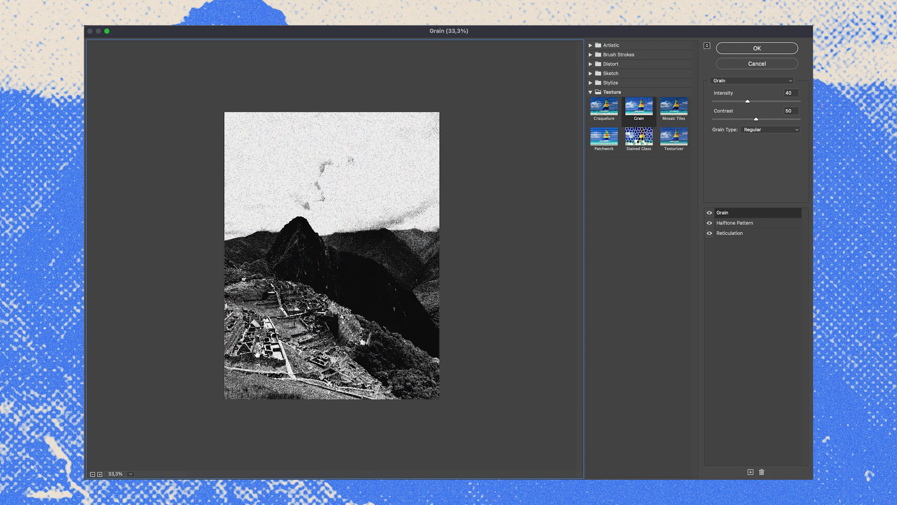
{"action": "left_click", "coordinate": [100, 474]}
- Turn off the Grain and Halftone Pattern effects and view the settings of the Reticulation effect alone
{"action": "left_click", "coordinate": [710, 212]}
{"action": "left_click", "coordinate": [710, 223]}
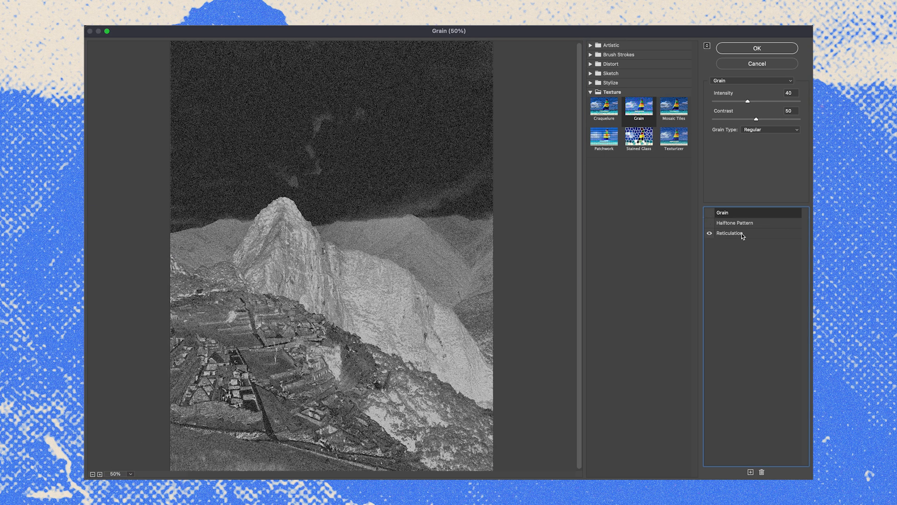
{"action": "left_click", "coordinate": [741, 233]}
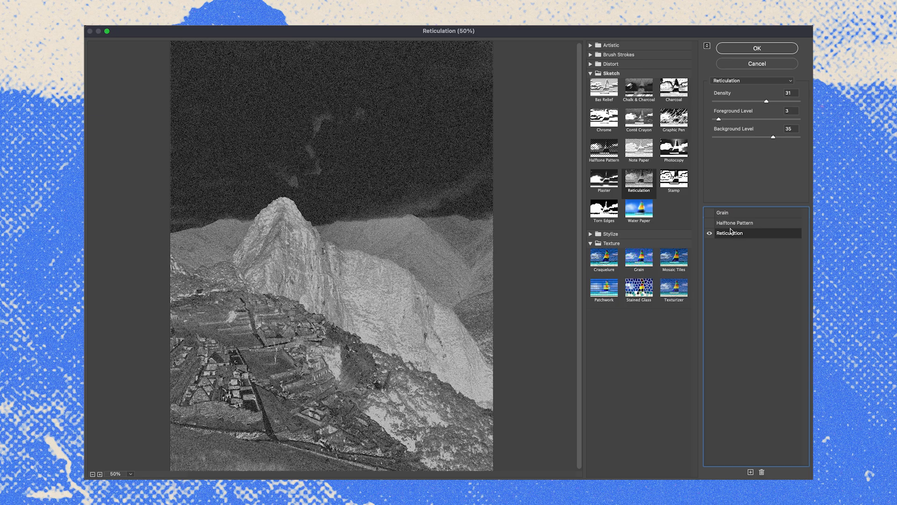
- Turn the Halftone Pattern effect back on and compare its Line and Circle pattern types, ending on Dot
{"action": "left_click", "coordinate": [709, 223]}
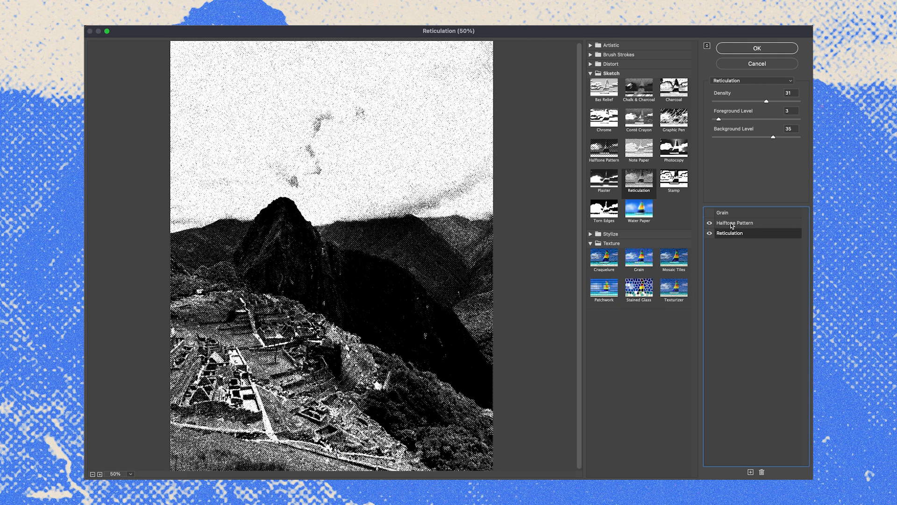
{"action": "left_click", "coordinate": [736, 223]}
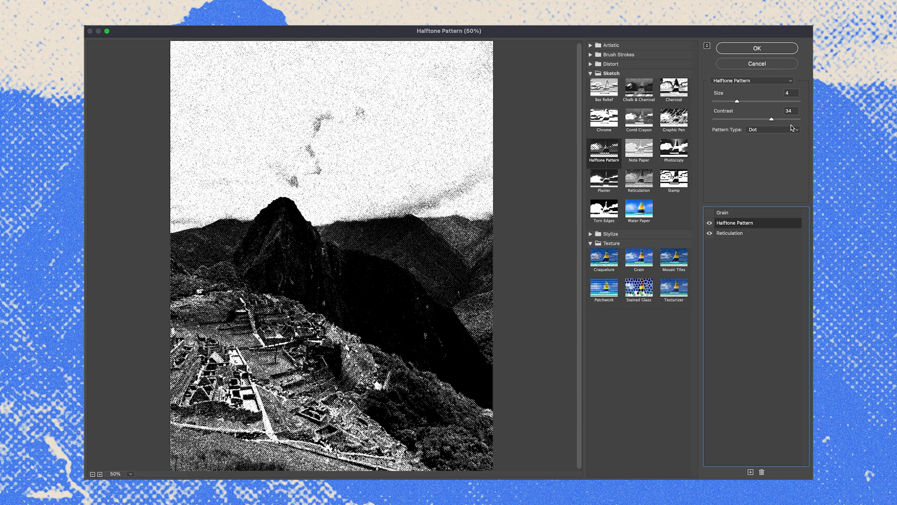
{"action": "left_click", "coordinate": [774, 130]}
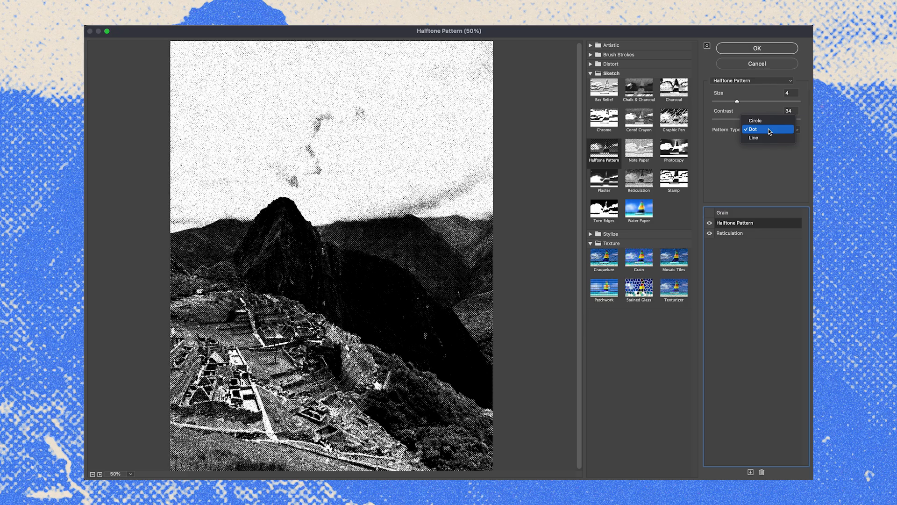
{"action": "left_click", "coordinate": [768, 137]}
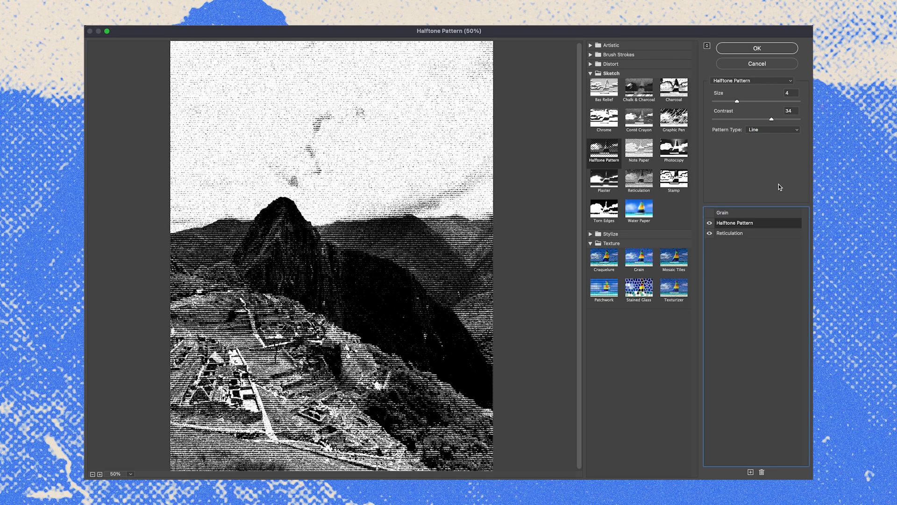
{"action": "left_click", "coordinate": [763, 128]}
{"action": "left_click", "coordinate": [763, 114]}
{"action": "left_click", "coordinate": [767, 131]}
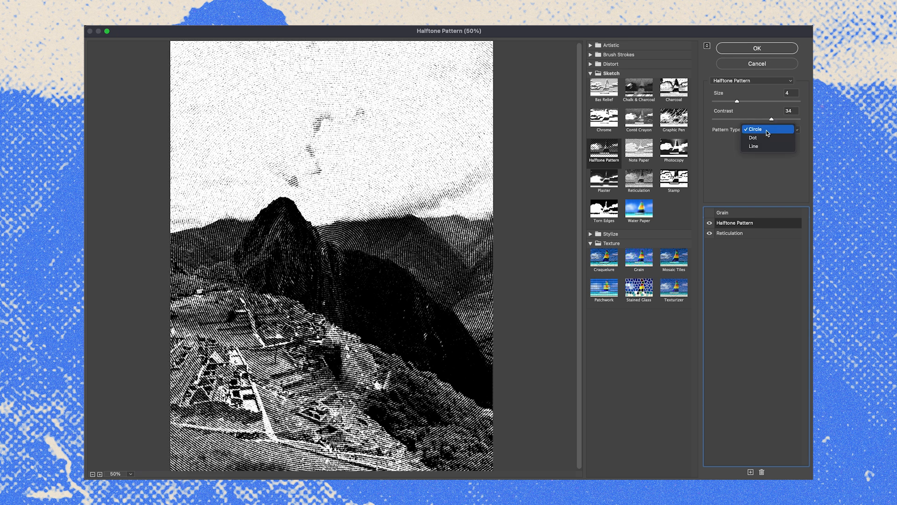
{"action": "left_click", "coordinate": [766, 140]}
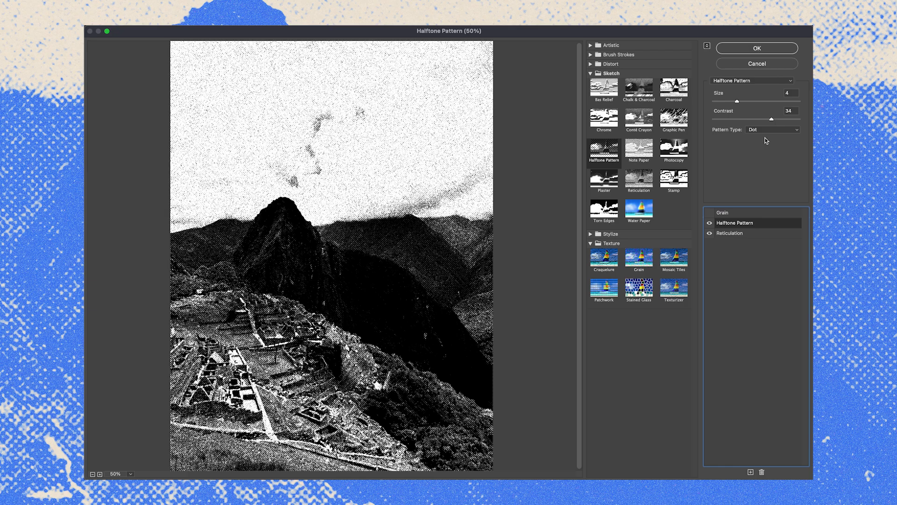
- Turn the Grain effect back on and view its settings
{"action": "left_click", "coordinate": [710, 214]}
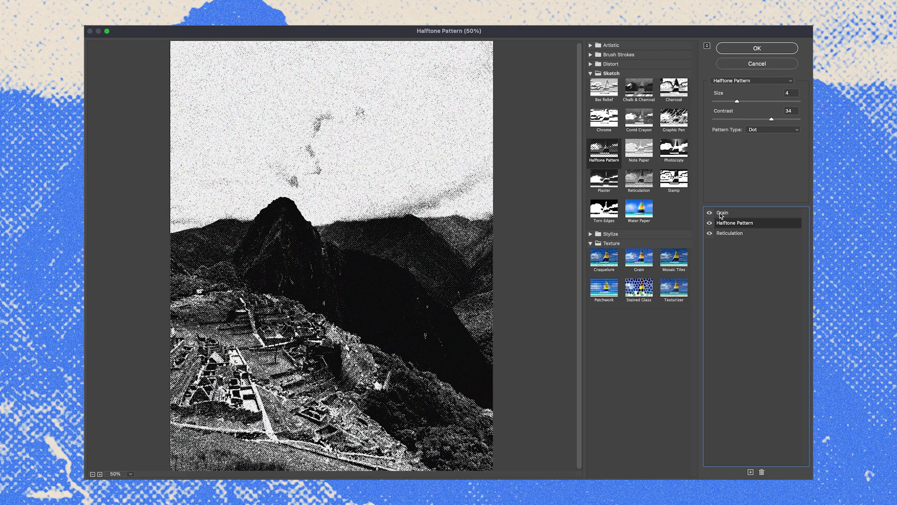
{"action": "left_click", "coordinate": [741, 215]}
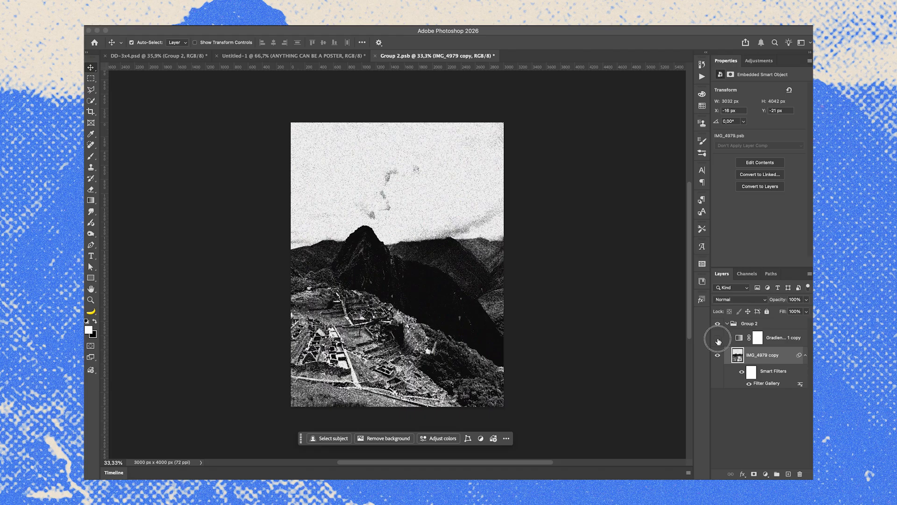
- Show the gradient map layer again and examine its gradient and the color of its blue stop
{"action": "left_click", "coordinate": [718, 337]}
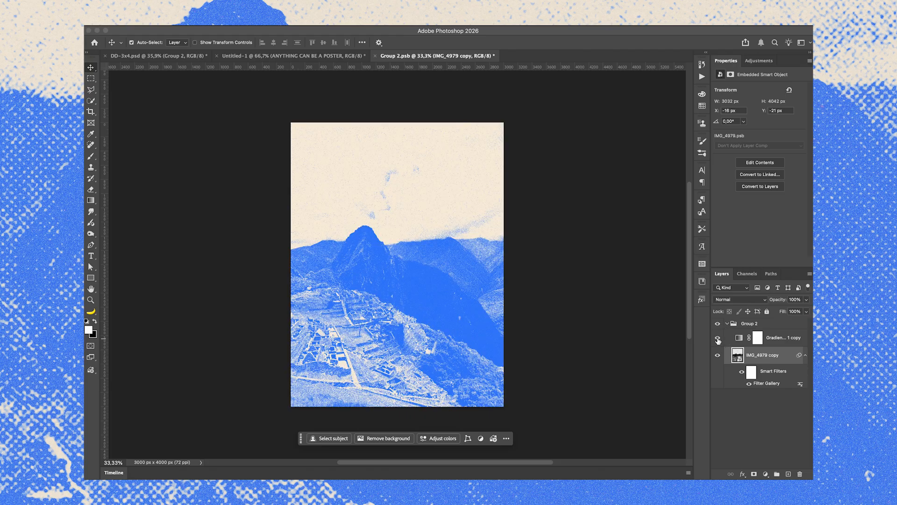
{"action": "left_click", "coordinate": [778, 341]}
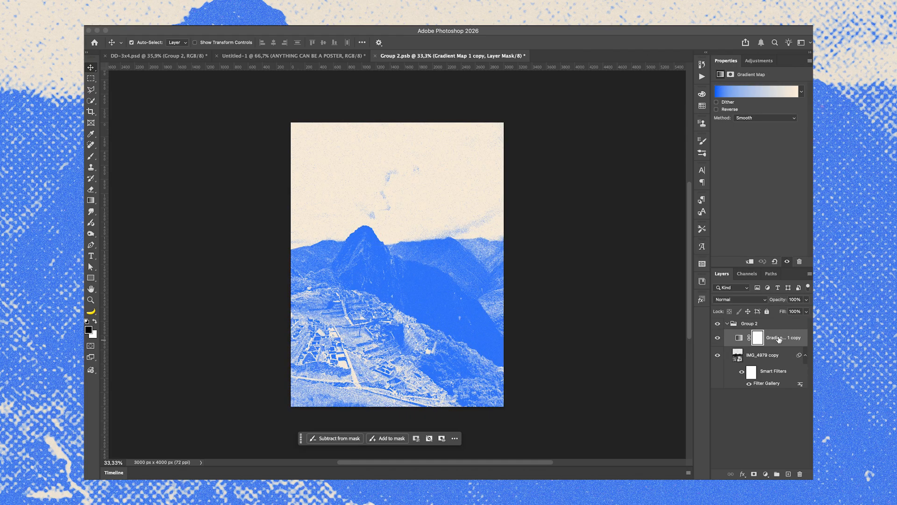
{"action": "left_click", "coordinate": [751, 94]}
{"action": "scroll", "coordinate": [605, 197], "scroll_direction": "down", "scroll_amount": 3}
{"action": "left_click_drag", "start_coordinate": [615, 174], "coordinate": [547, 167]}
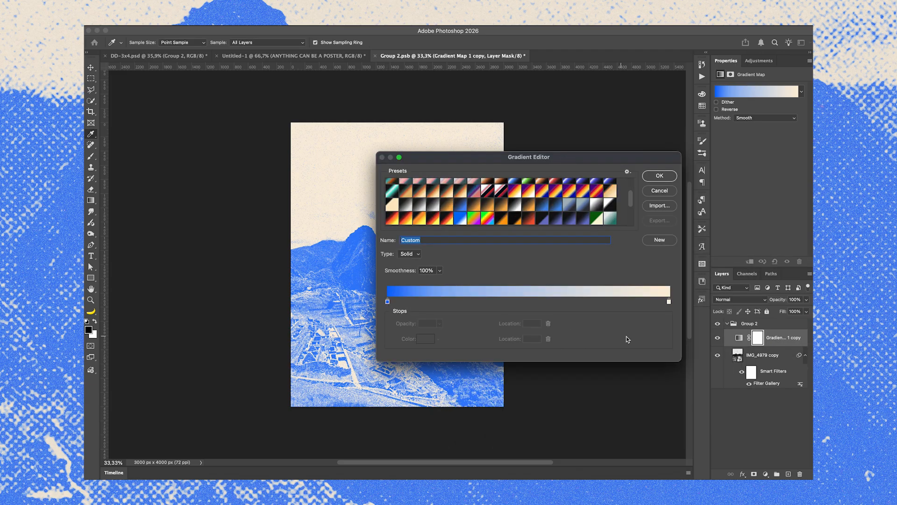
{"action": "double_click", "coordinate": [387, 301]}
{"action": "left_click_drag", "start_coordinate": [676, 185], "coordinate": [286, 179]}
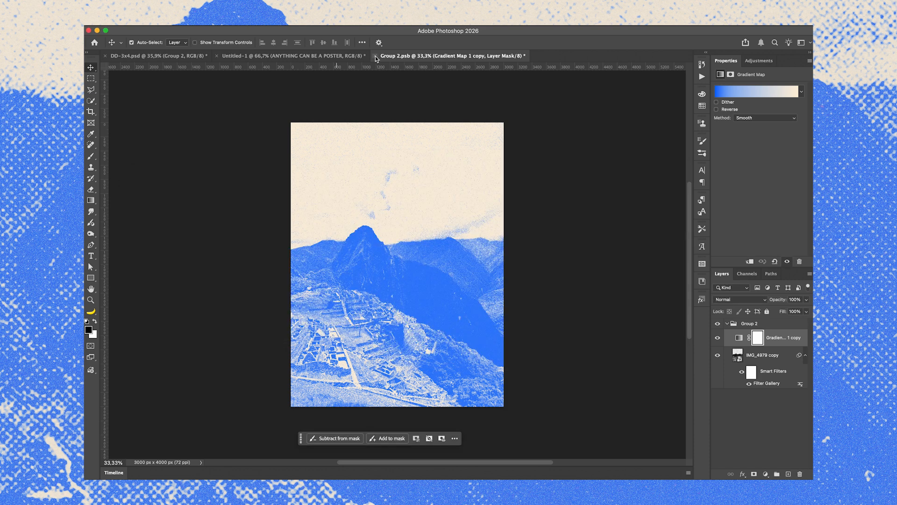
- Close Group 2.psb to return to the DD-3x4.psd poster
{"action": "key", "text": "super+w"}
{"action": "left_click", "coordinate": [432, 185]}
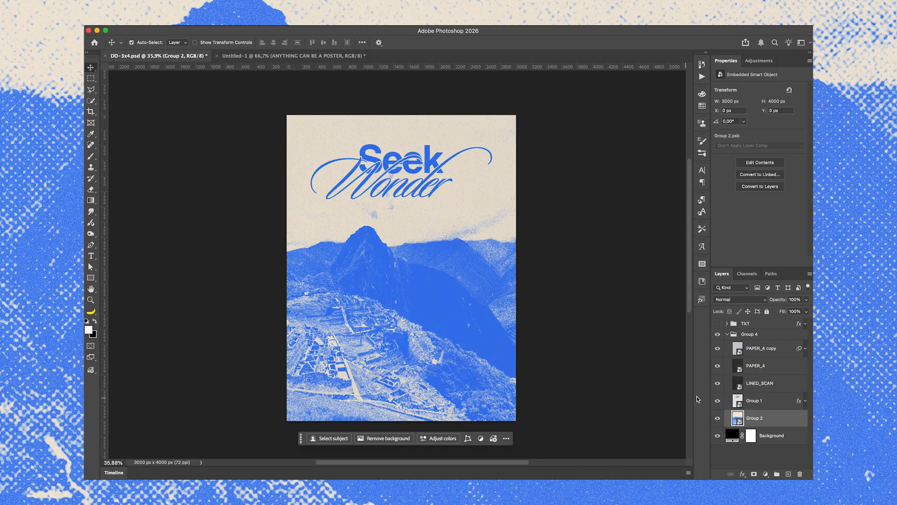
- Expand the effects of the Group 1 title layer and hide its Color Overlay
{"action": "left_click", "coordinate": [805, 402]}
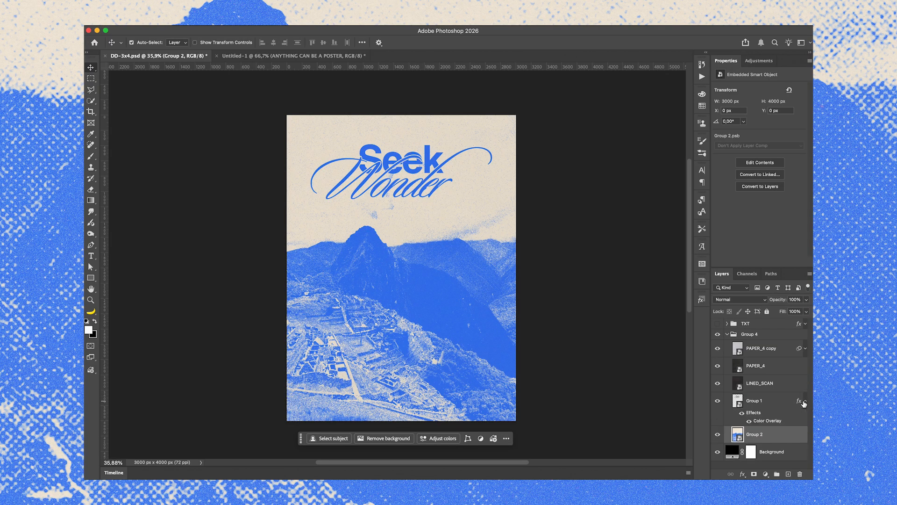
{"action": "left_click", "coordinate": [755, 401]}
{"action": "left_click", "coordinate": [749, 421]}
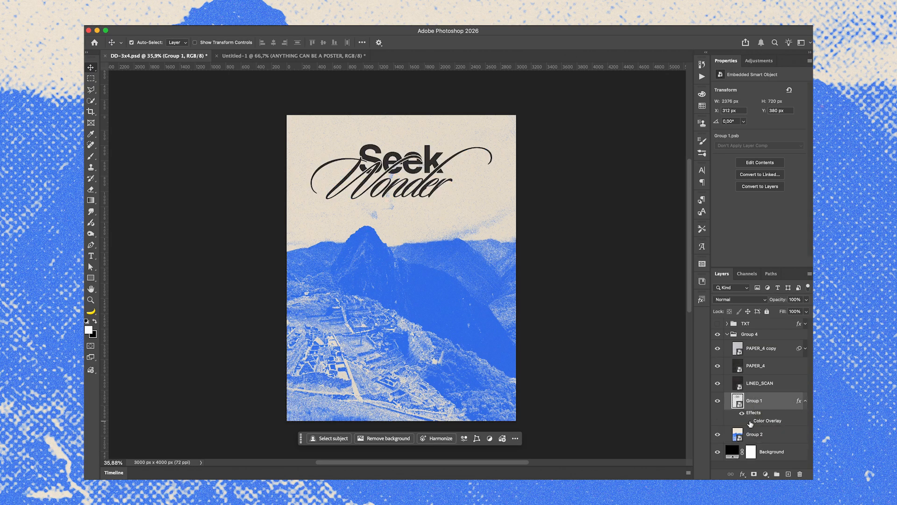
- Open the Group 1 smart object's contents and disable the Seek text's layer mask, temporarily hiding the Wonder text to view Seek alone
{"action": "double_click", "coordinate": [738, 401]}
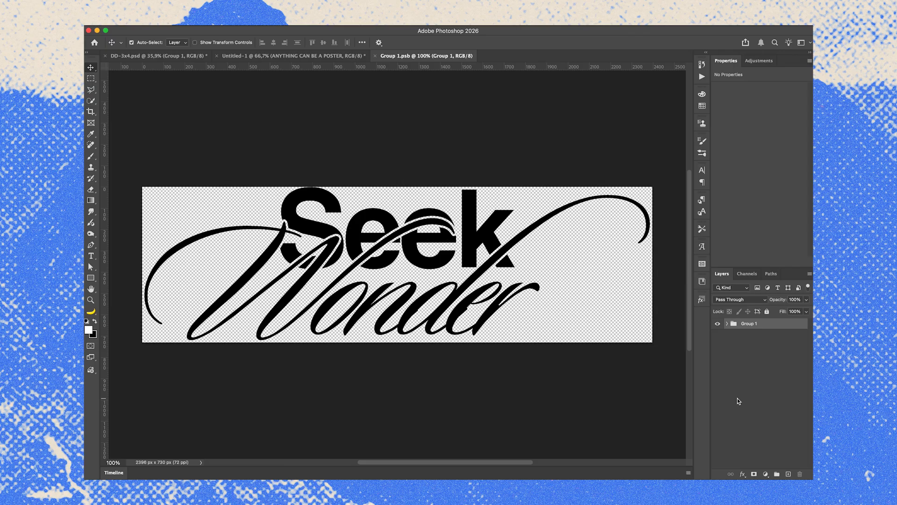
{"action": "left_click", "coordinate": [455, 298]}
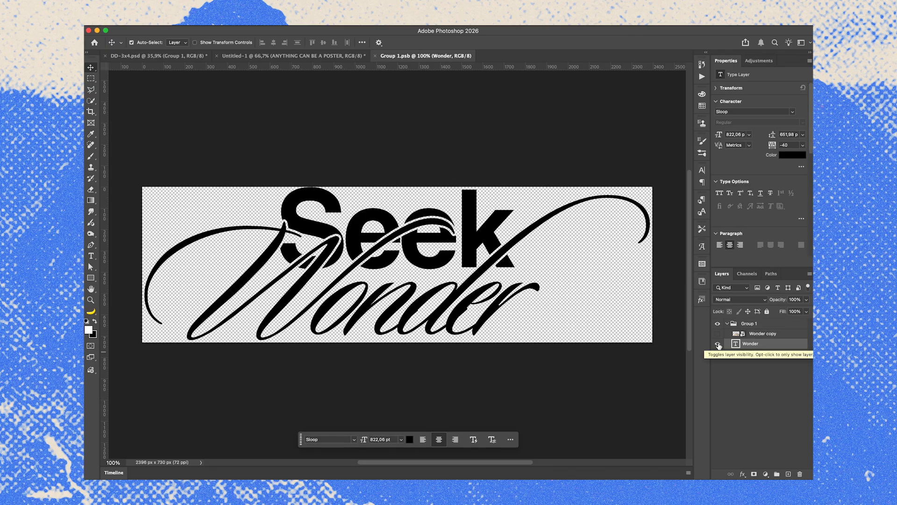
{"action": "left_click", "coordinate": [718, 345]}
{"action": "left_click", "coordinate": [754, 355]}
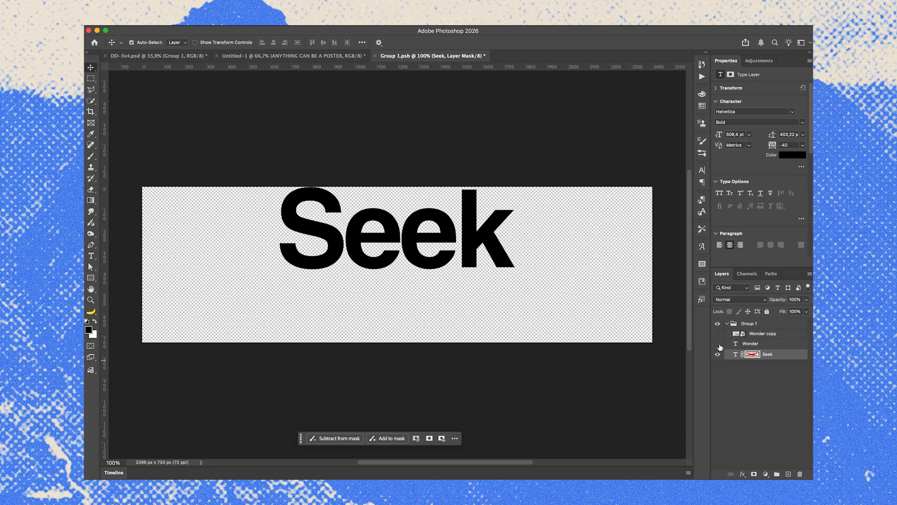
{"action": "left_click", "coordinate": [718, 344]}
{"action": "left_click", "coordinate": [751, 344]}
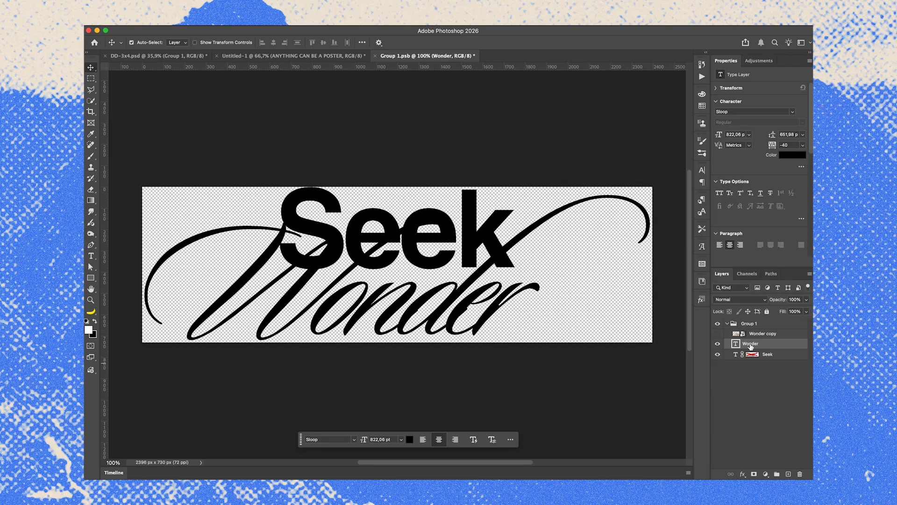
- Open the Wonder copy smart object and examine the Stroke settings in the Wonder text's layer style
{"action": "double_click", "coordinate": [737, 334]}
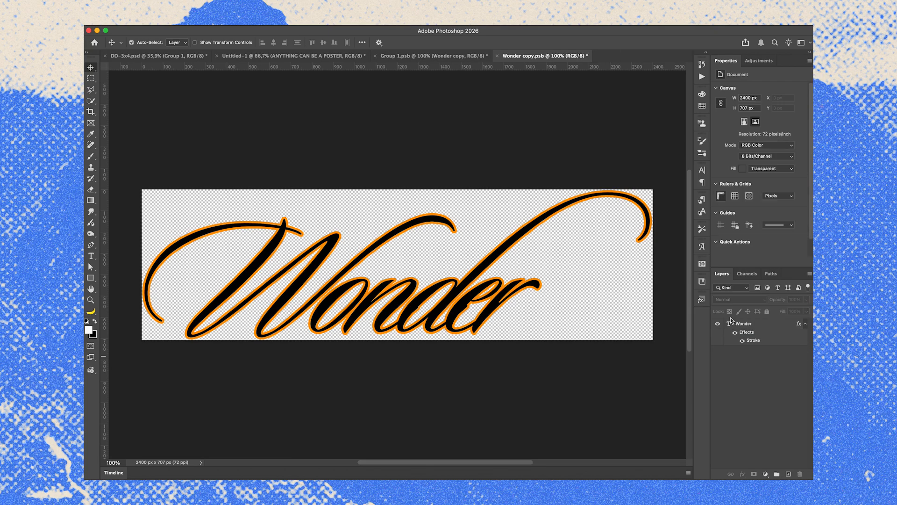
{"action": "left_click", "coordinate": [753, 323]}
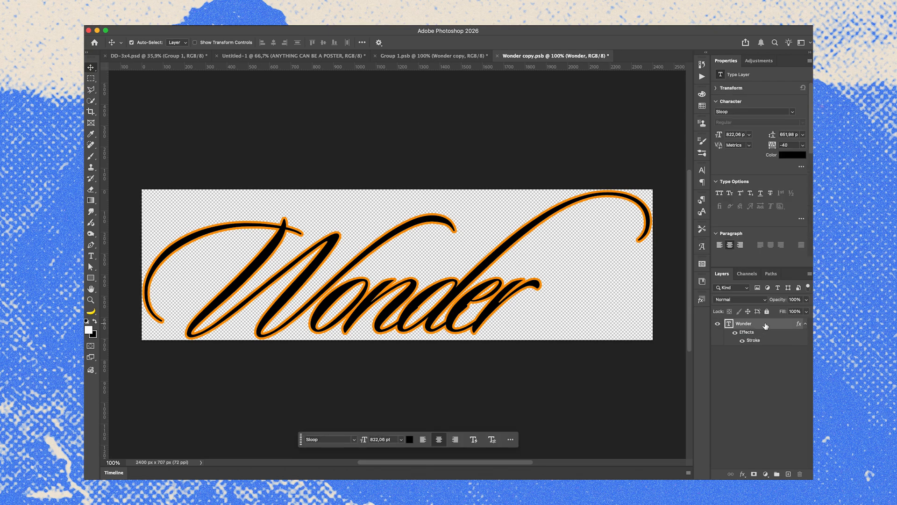
{"action": "double_click", "coordinate": [765, 326]}
{"action": "left_click", "coordinate": [512, 237]}
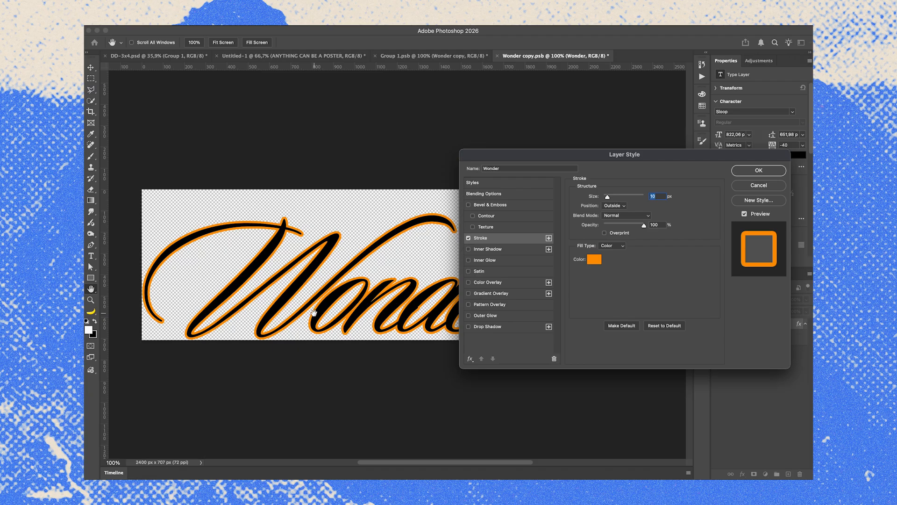
{"action": "left_click", "coordinate": [758, 170]}
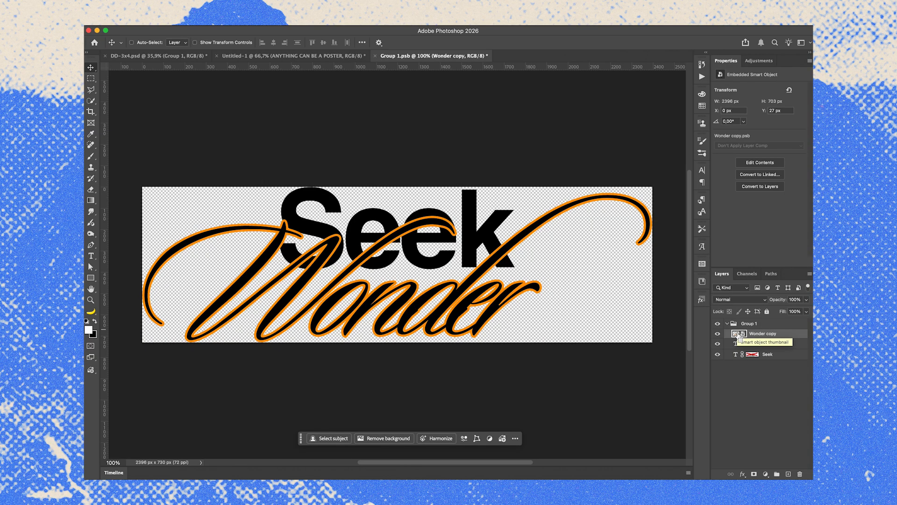
- Load the Wonder copy outline as a selection, hide that layer, and mask the overlapping outline out of the Seek text
{"action": "left_click", "coordinate": [737, 334], "text": "super"}
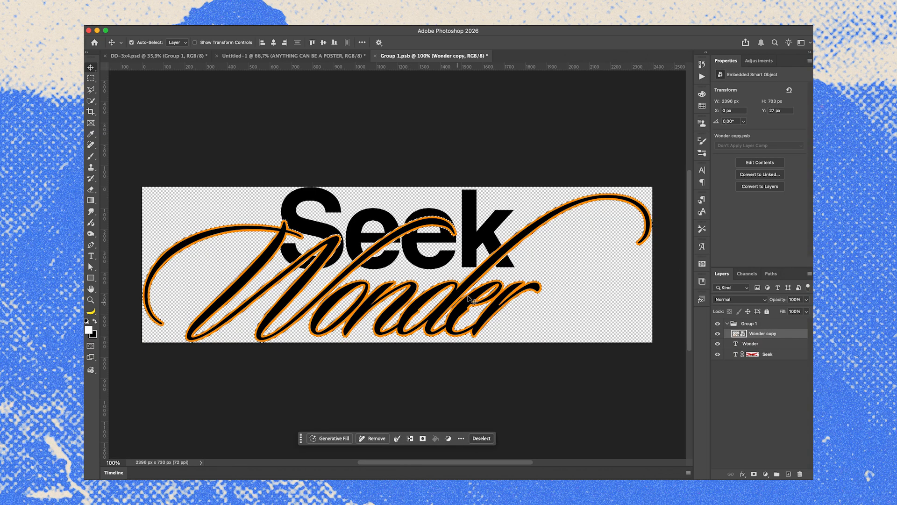
{"action": "left_click", "coordinate": [718, 333]}
{"action": "left_click", "coordinate": [752, 354], "text": "shift"}
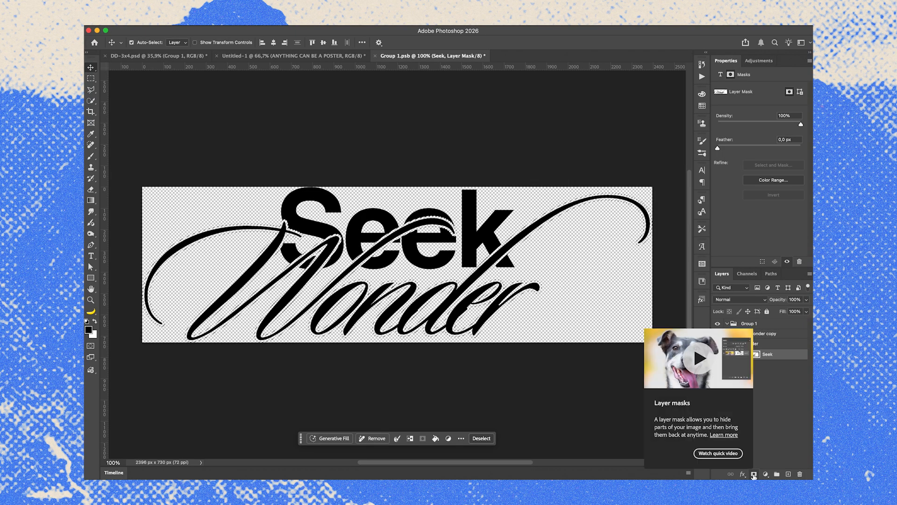
{"action": "left_click", "coordinate": [770, 354]}
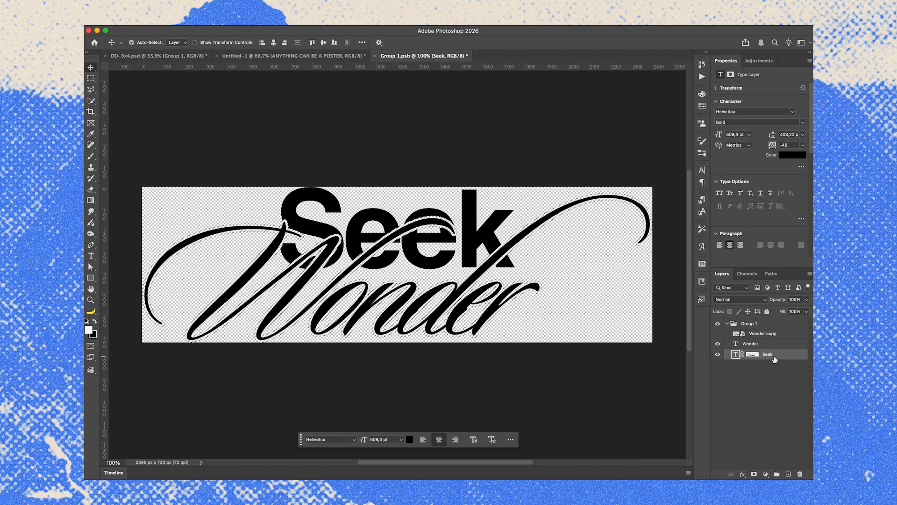
{"action": "left_click", "coordinate": [756, 377]}
{"action": "left_click", "coordinate": [770, 334]}
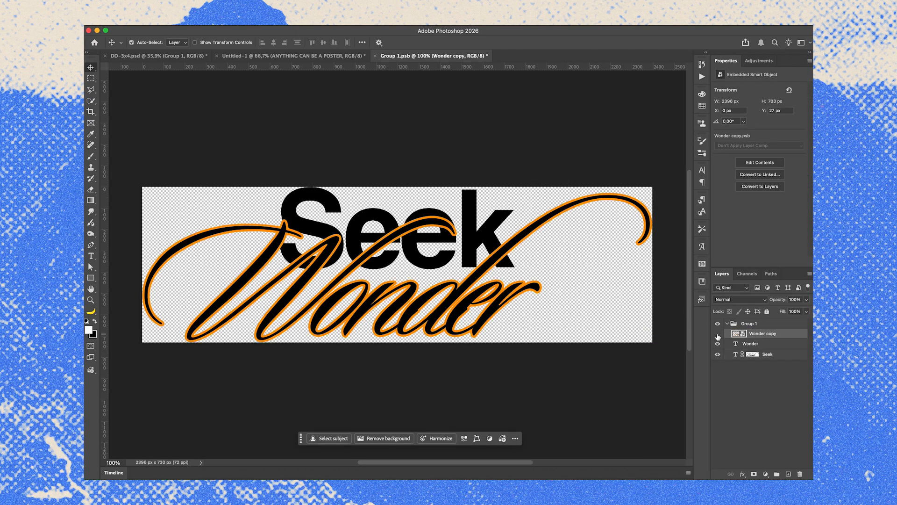
- Return to the DD-3x4.psd poster and turn the Color Overlay of the Group 1 title back on
{"action": "left_click", "coordinate": [778, 396]}
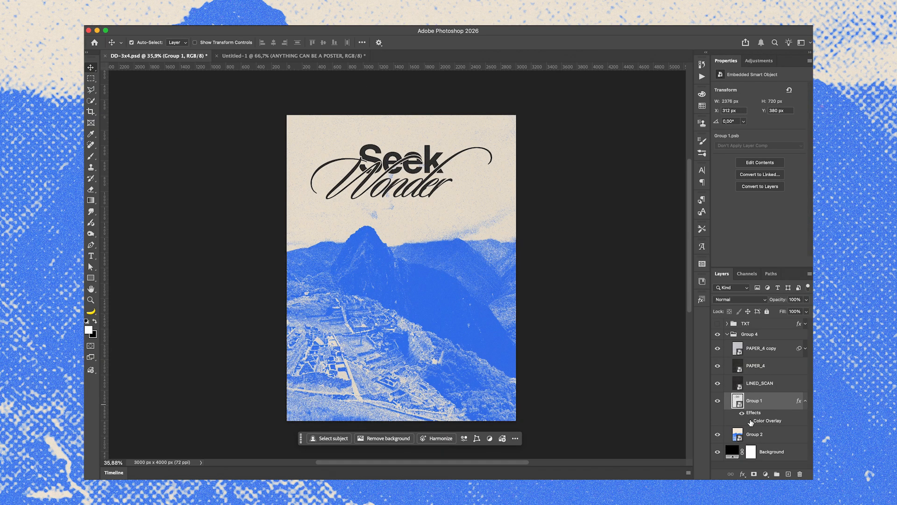
{"action": "left_click", "coordinate": [750, 421]}
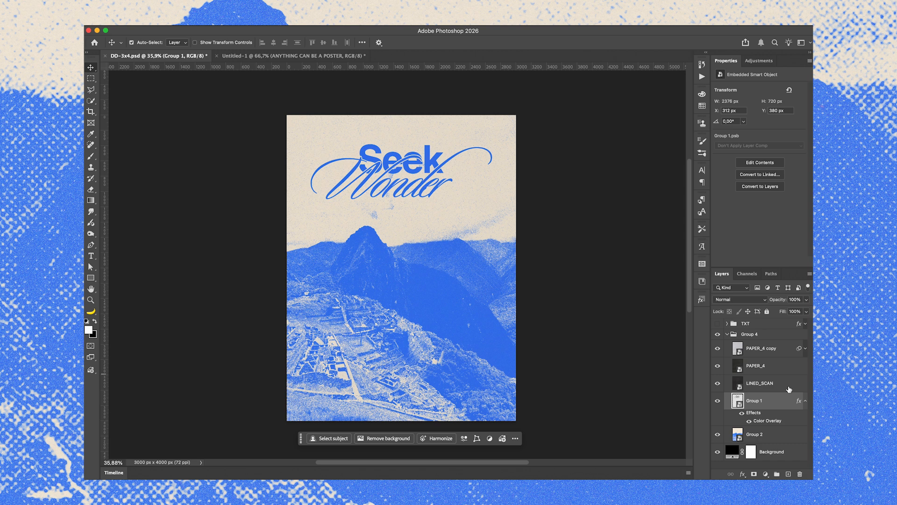
- Examine the LINED_SCAN, PAPER_4 and PAPER_4 copy texture layers, comparing the poster with PAPER_4 copy hidden and shown
{"action": "left_click", "coordinate": [728, 384]}
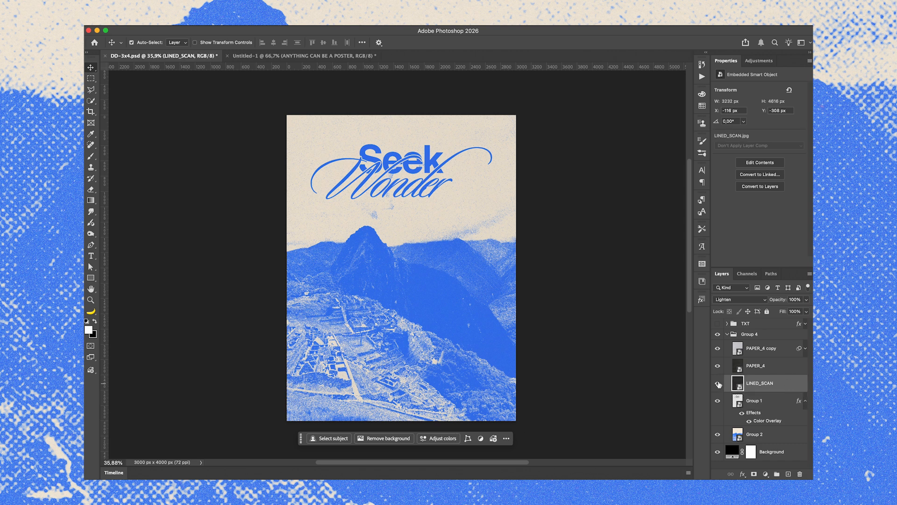
{"action": "left_click", "coordinate": [724, 368]}
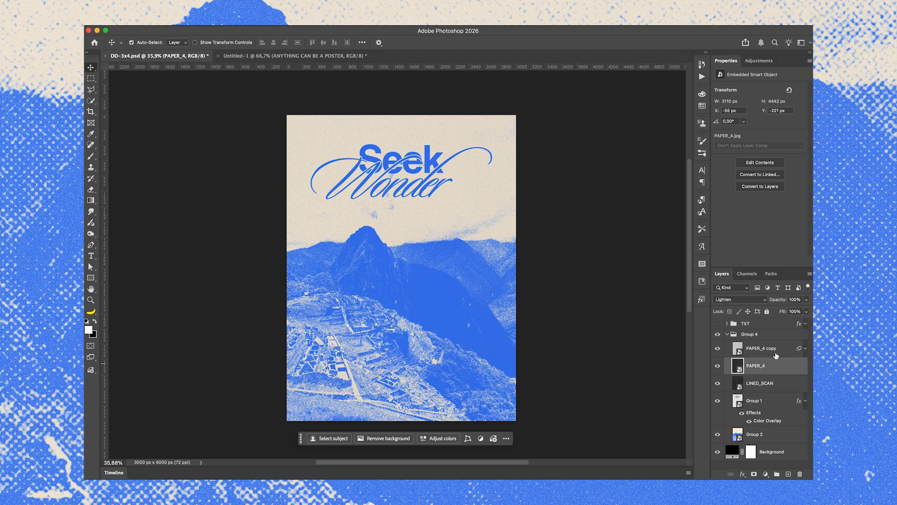
{"action": "left_click", "coordinate": [724, 351]}
{"action": "left_click", "coordinate": [718, 349]}
{"action": "left_click", "coordinate": [718, 349]}
{"action": "scroll", "coordinate": [448, 192], "scroll_direction": "up", "scroll_amount": 10}
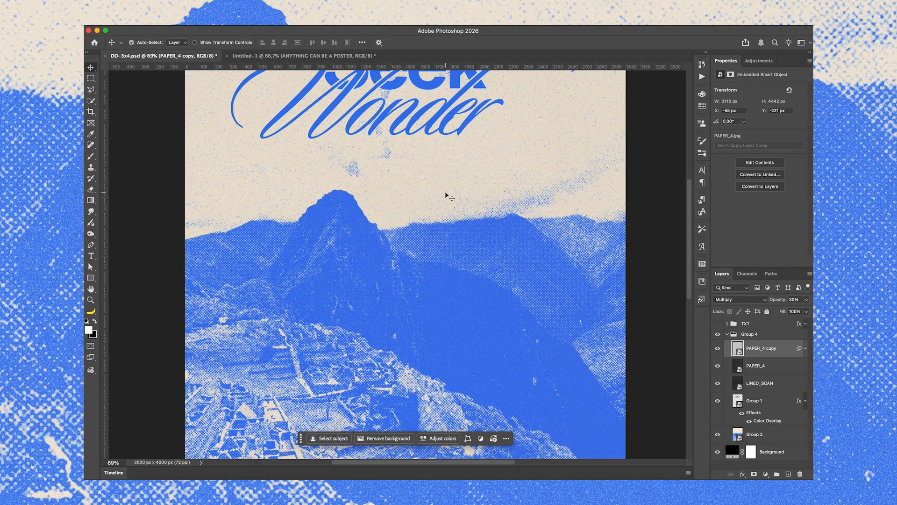
{"action": "scroll", "coordinate": [448, 183], "scroll_direction": "down", "scroll_amount": 10}
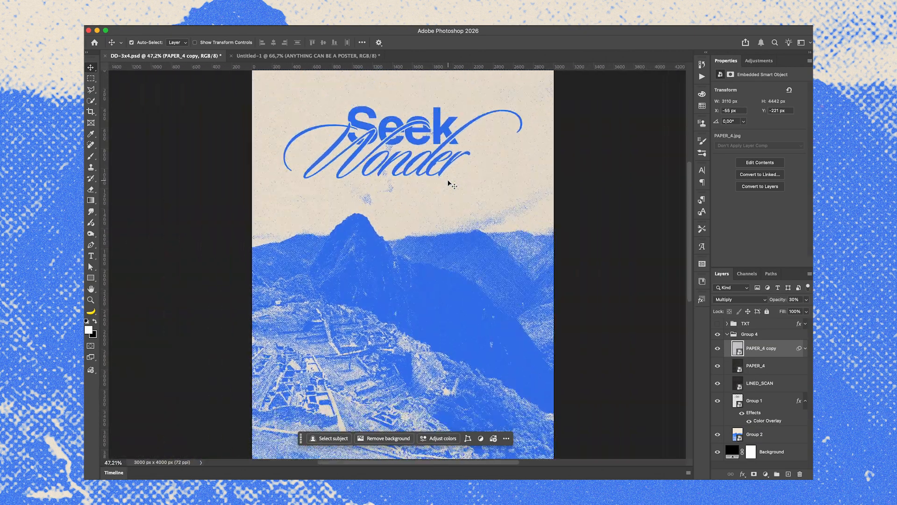
{"action": "left_click", "coordinate": [646, 268]}
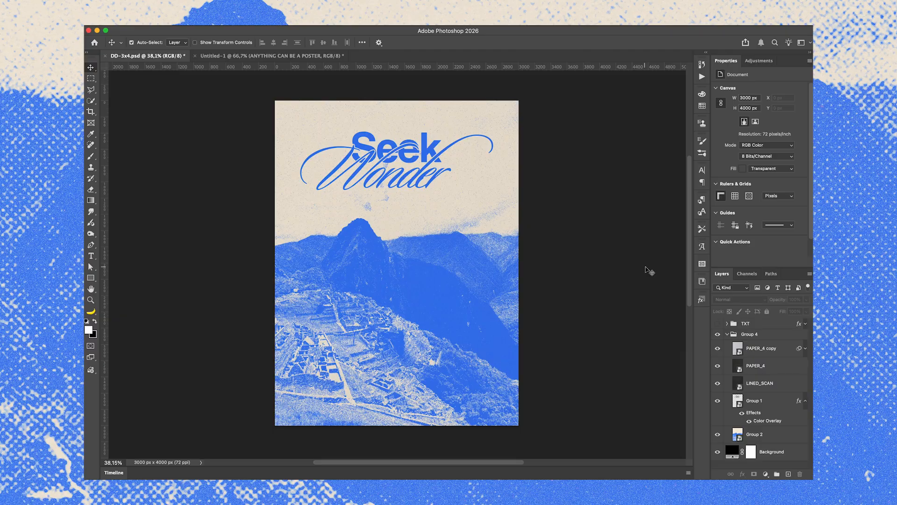
- Collapse Group 4, duplicate it, and merge the duplicate into a single pixel layer above the original group
{"action": "left_click", "coordinate": [727, 334]}
{"action": "left_click", "coordinate": [754, 334]}
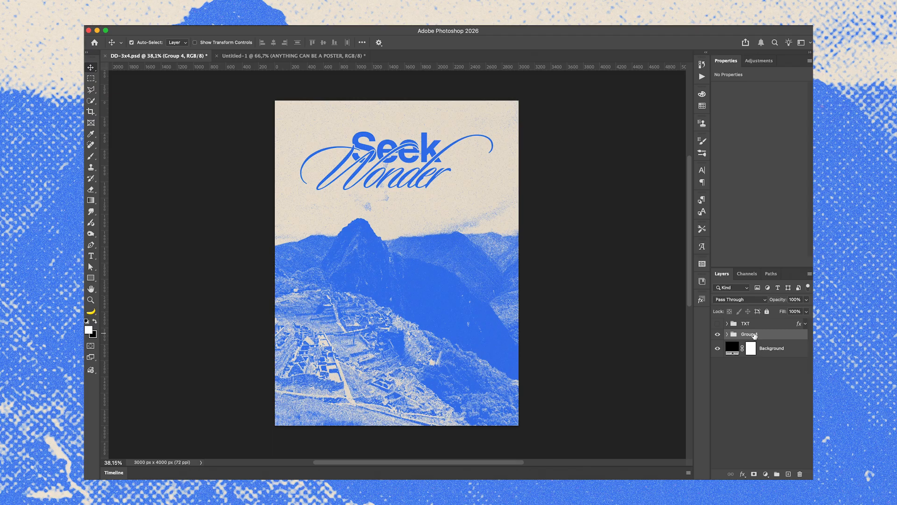
{"action": "key", "text": "super+j"}
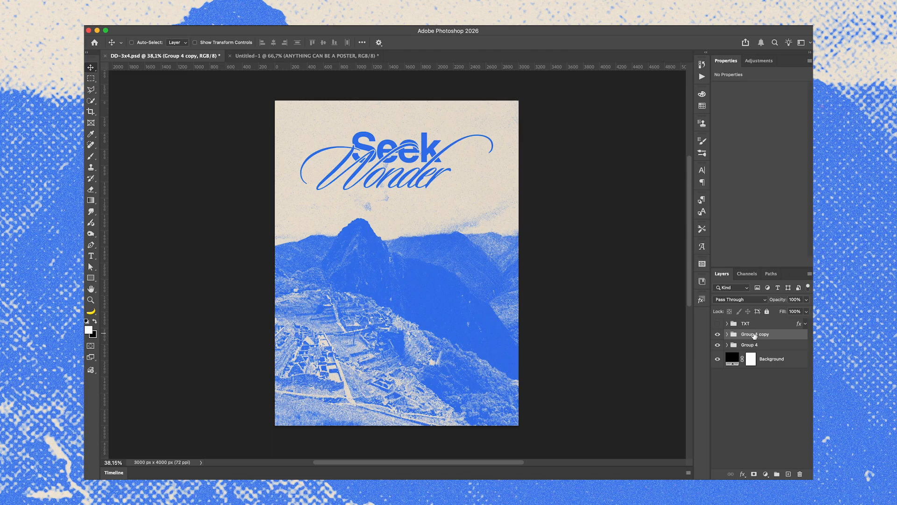
{"action": "key", "text": "super+e"}
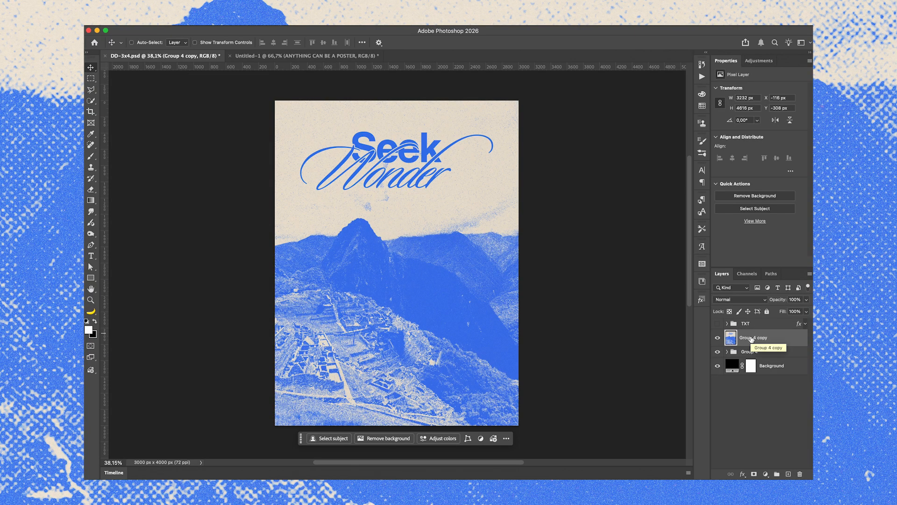
- Try inverting the colors of the merged Group 4 copy, restore its original colors, and deselect the layer
{"action": "key", "text": "super+i"}
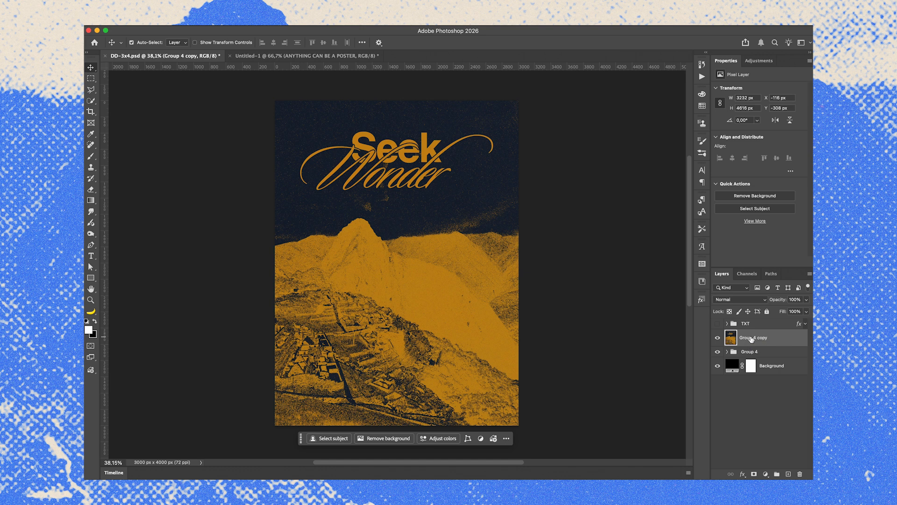
{"action": "key", "text": "super+i"}
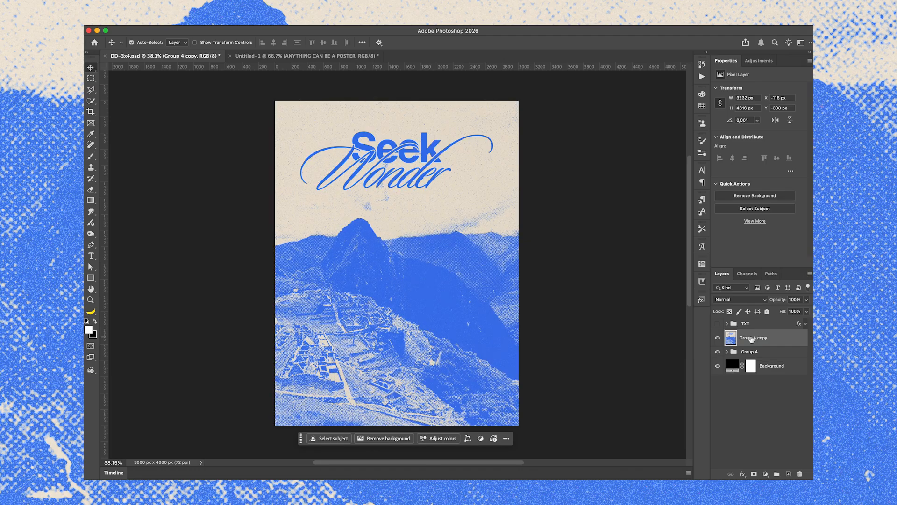
{"action": "left_click", "coordinate": [598, 332]}
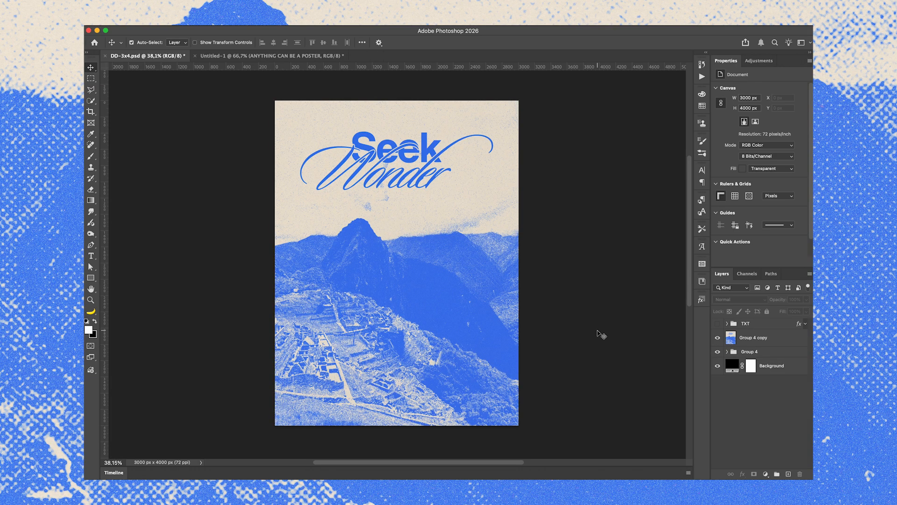